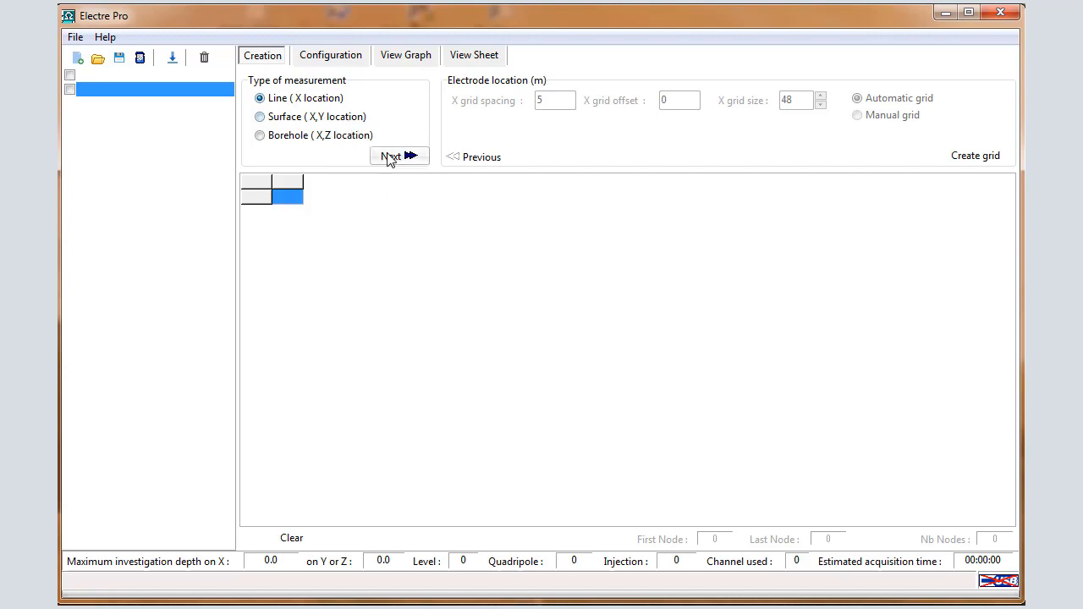
Step: Create an automatic electrode grid for a line measurement with 5 m spacing, 0 offset and 48 electrodes
left_click(389, 159)
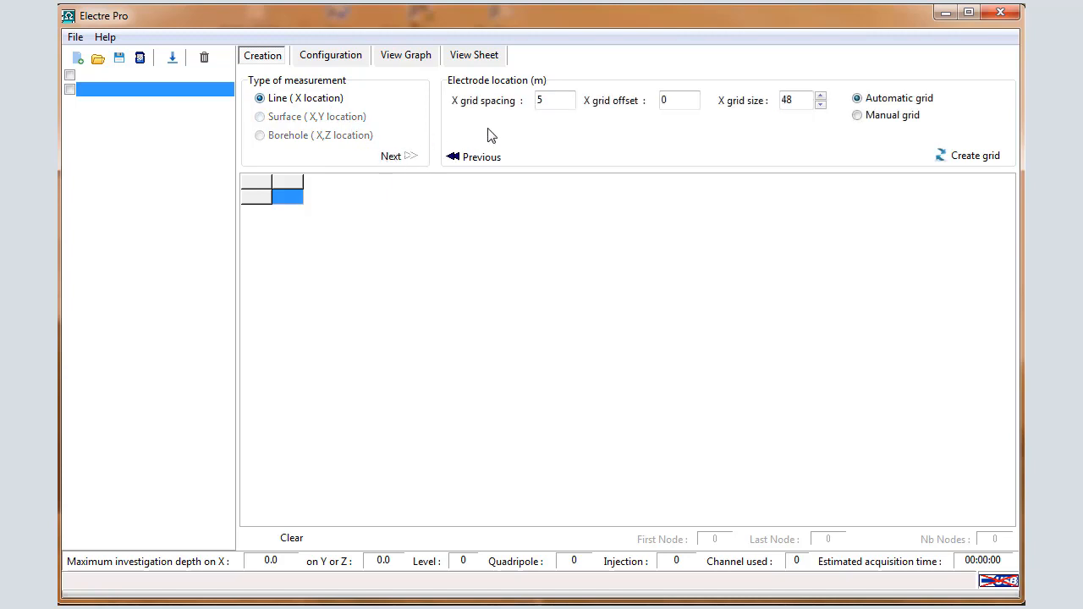
left_click(553, 102)
left_click(802, 103)
left_click(687, 101)
left_click(975, 157)
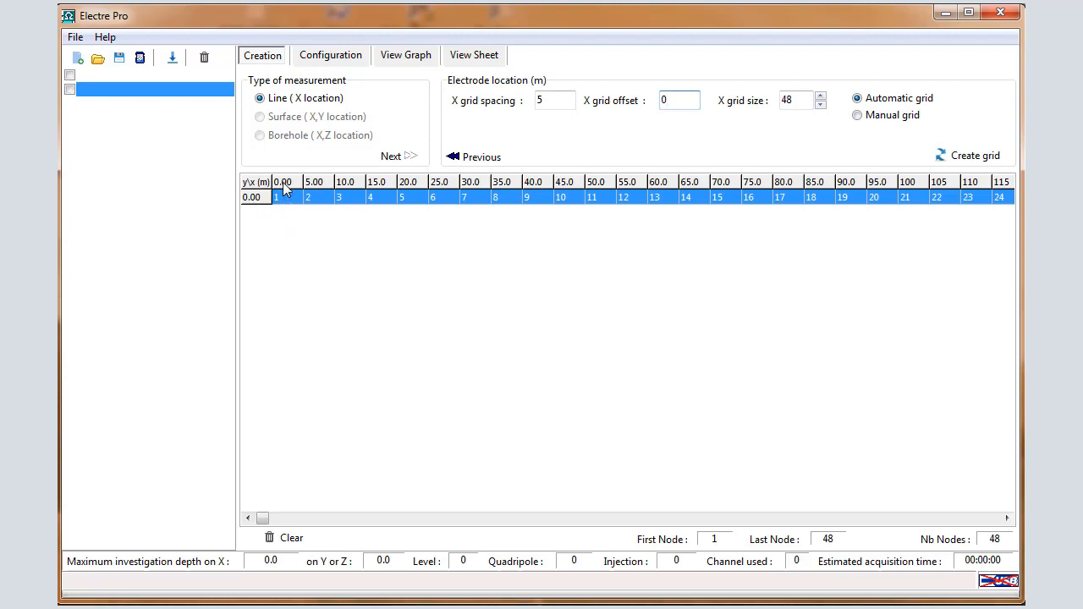
left_click(988, 522)
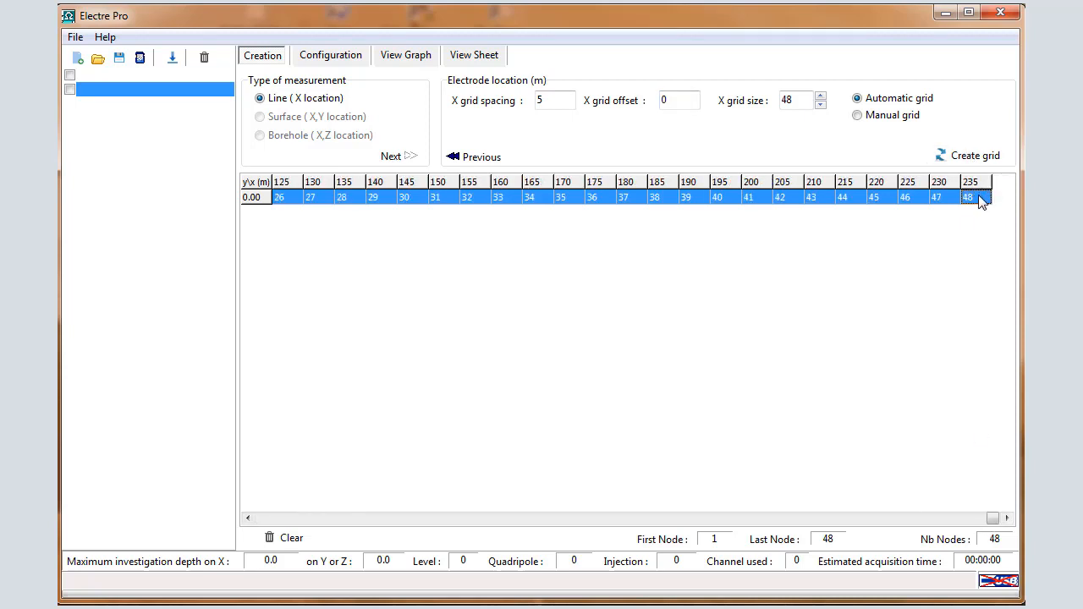
left_click_drag(994, 521, 255, 522)
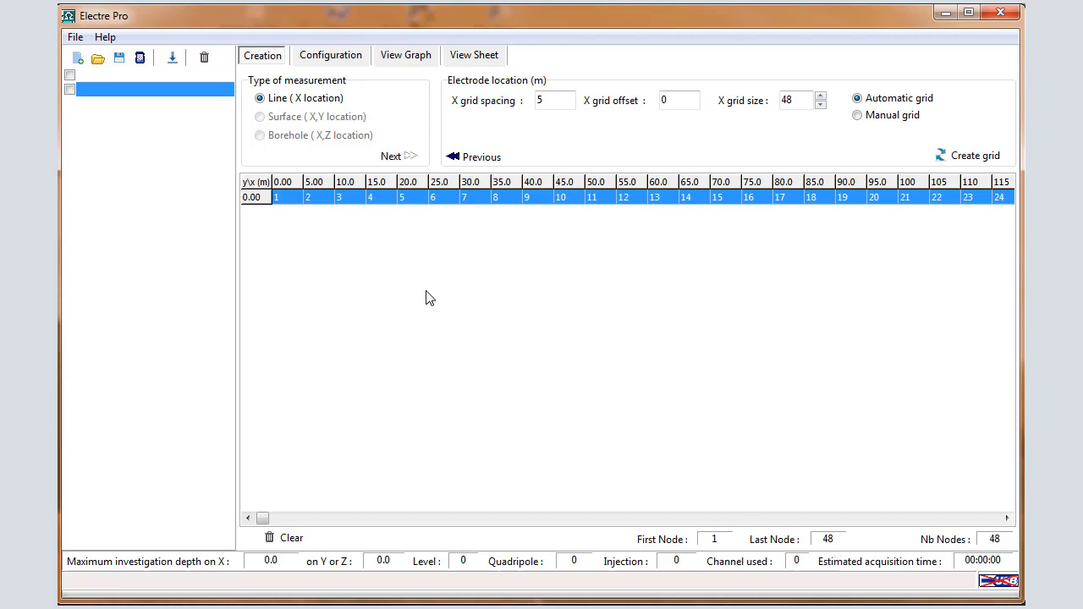
Step: In the configuration, name the Syscal sequence PP48 and choose the complete pole-pole electrode array
left_click(336, 59)
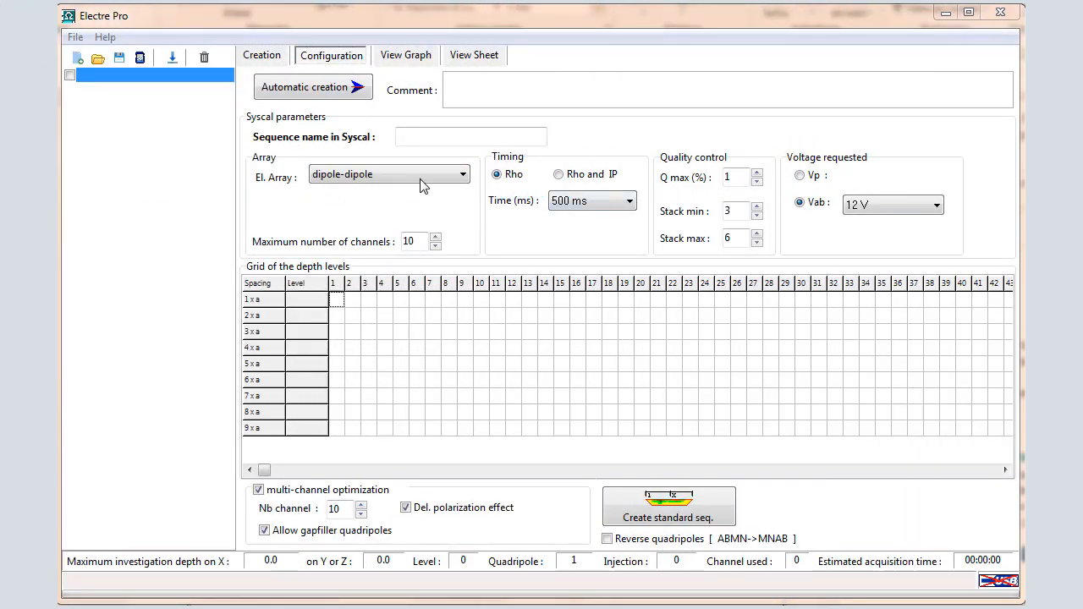
left_click(403, 137)
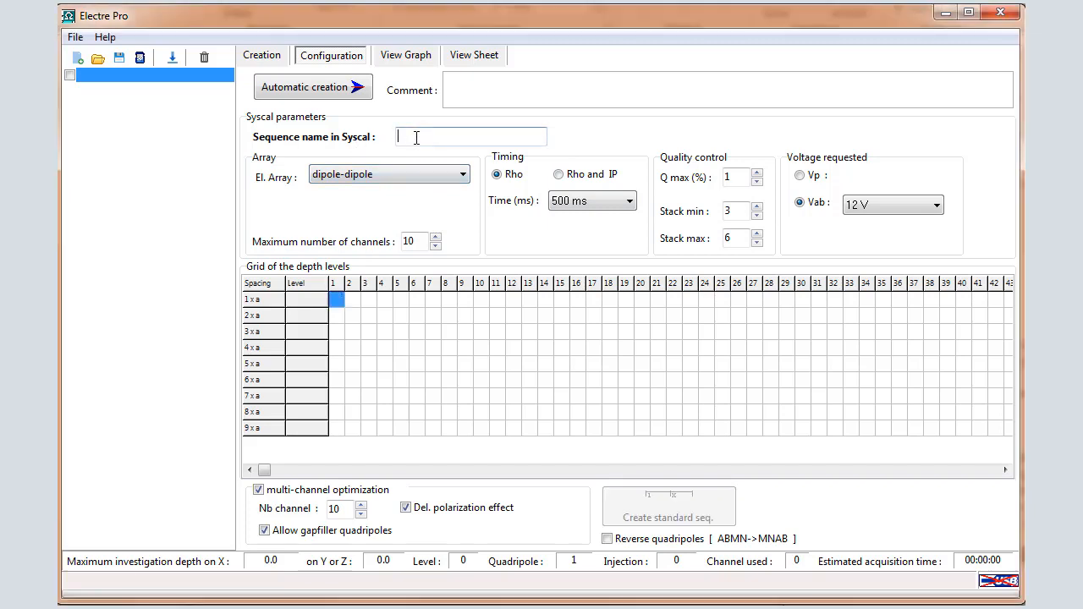
type("PP48")
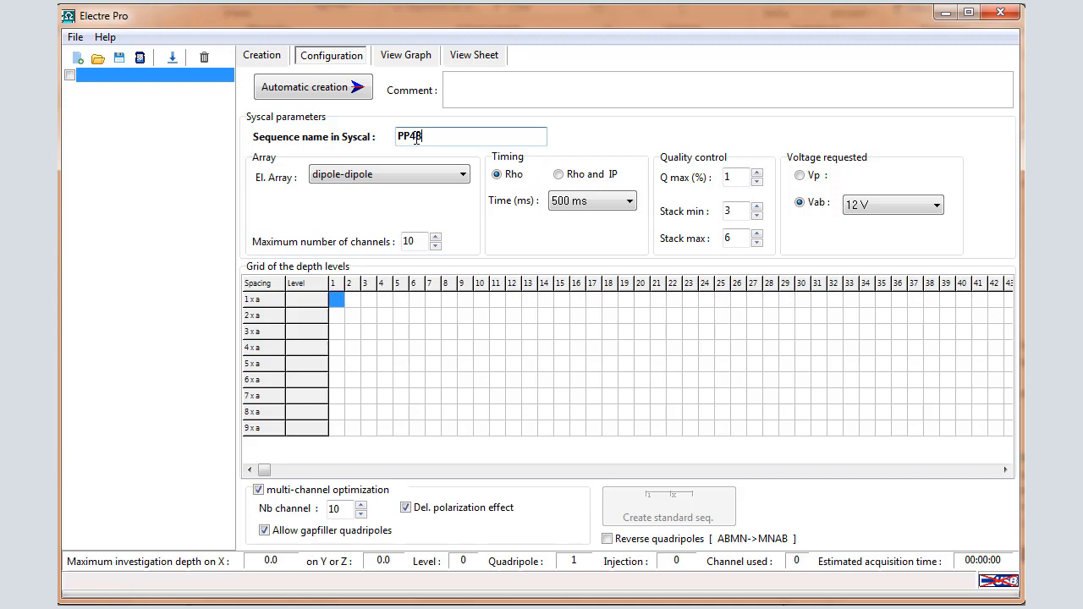
left_click(463, 175)
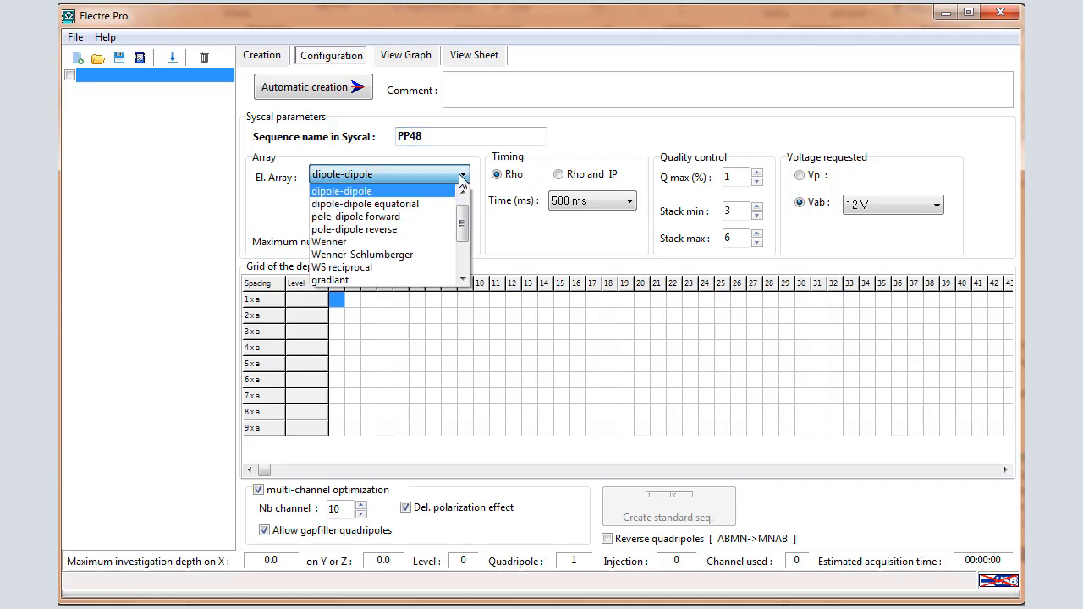
left_click(462, 280)
left_click(463, 280)
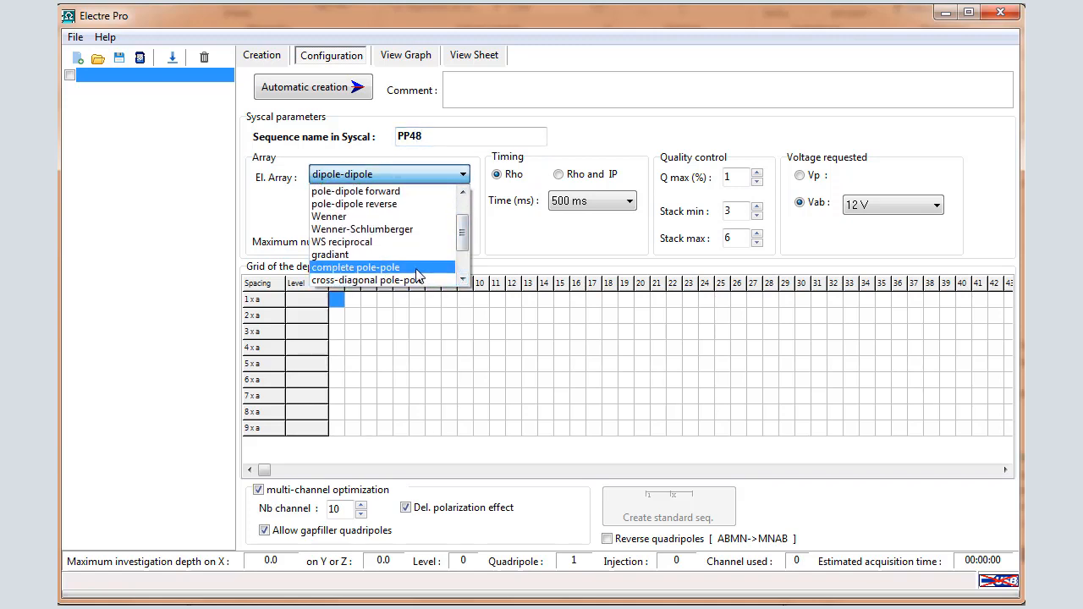
left_click(417, 269)
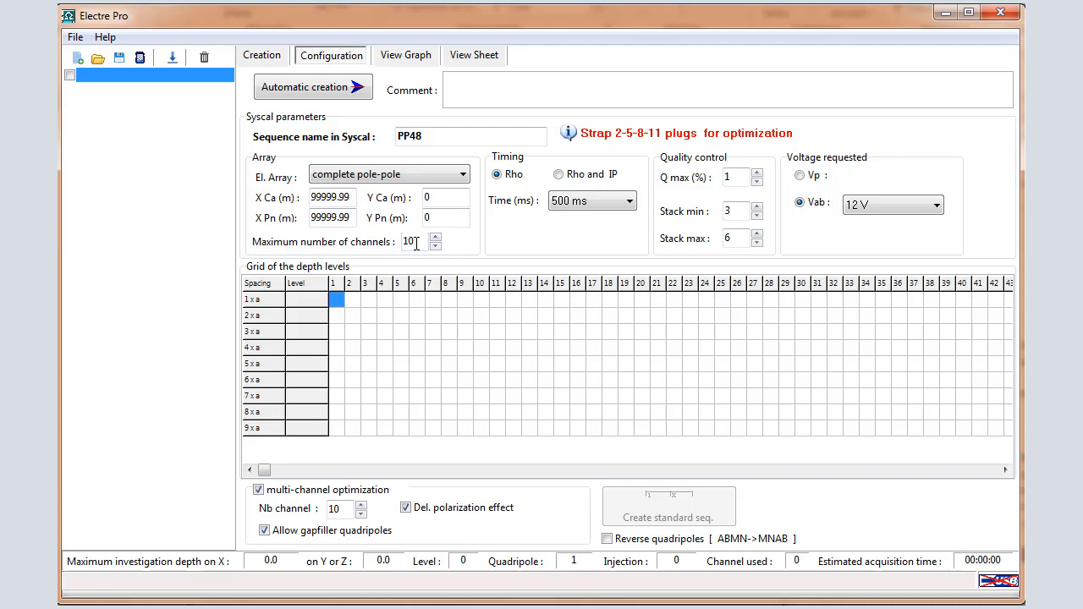
Step: Set the maximum number of channels for the array to 10
mouse_move(575, 142)
left_click_drag(418, 242, 374, 259)
type("2")
key("BackSpace")
type("10")
Step: Use quality control values of Q max 1 %, stack min 3 and stack max 6, and set the requested Vab voltage to 800 V
left_click(747, 176)
left_click(742, 208)
left_click(739, 239)
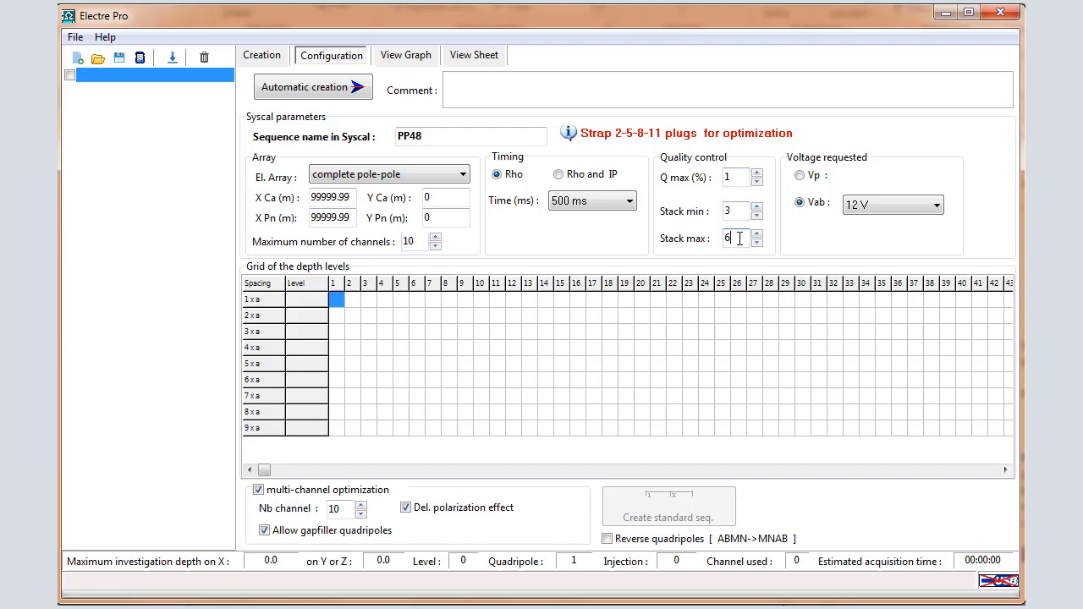
left_click(740, 178)
left_click(739, 211)
left_click(738, 240)
left_click(931, 214)
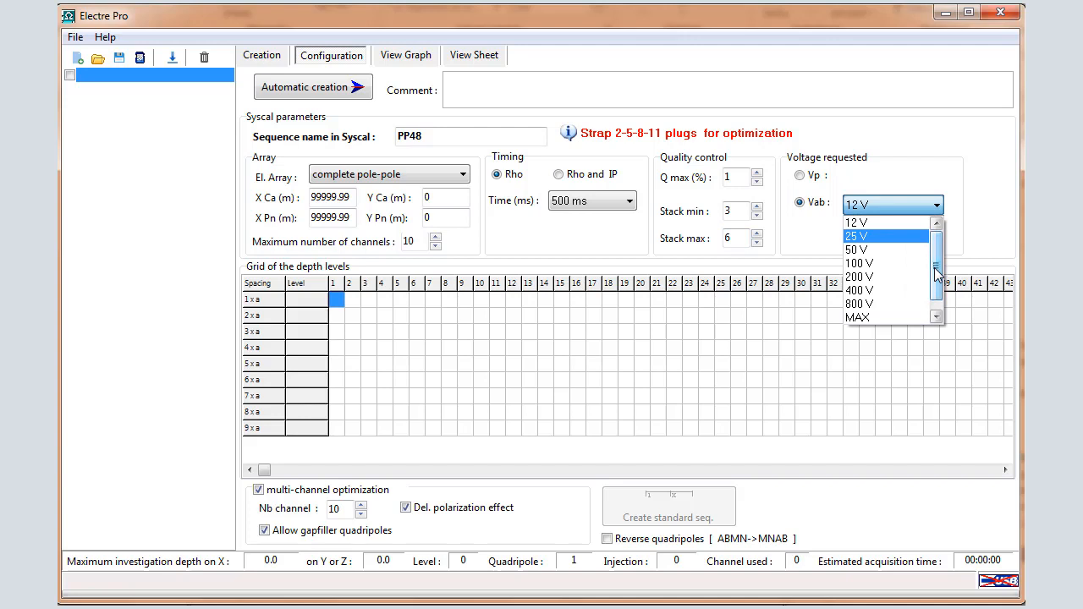
left_click(900, 303)
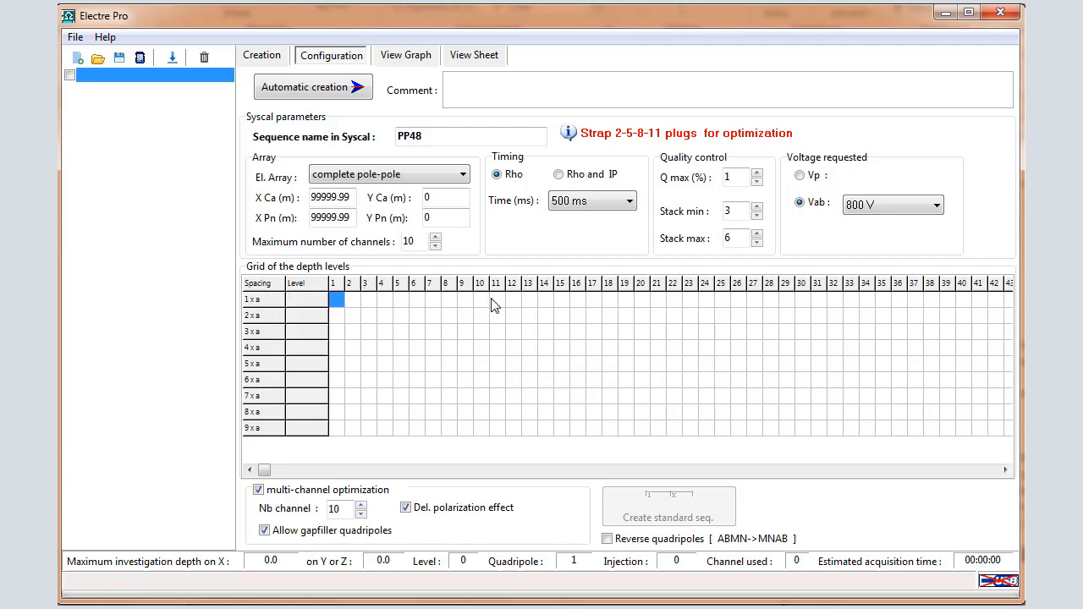
Step: Select depth levels 1 to 47 in the 1 x a spacing row of the depth level grid
left_click_drag(334, 299, 981, 300)
left_click(801, 300)
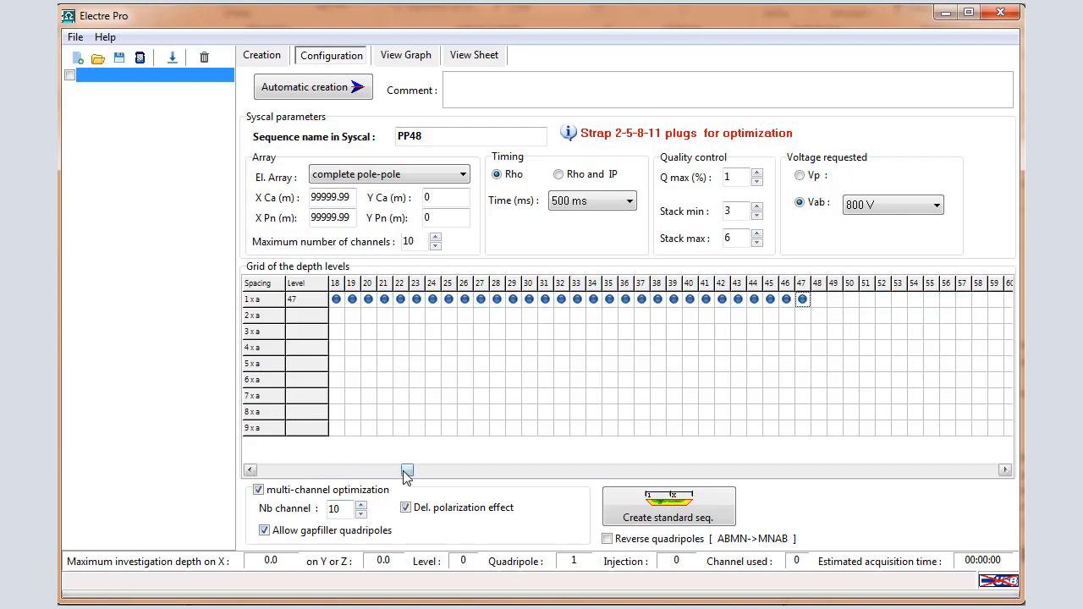
left_click_drag(406, 471, 251, 478)
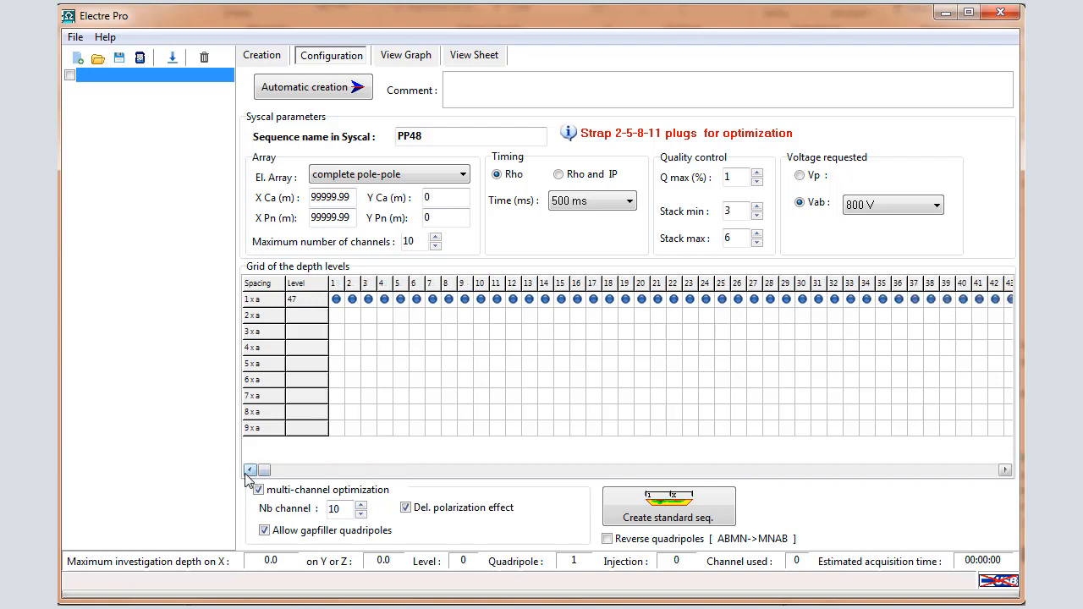
Step: Create the standard sequence with multi-channel optimization on 10 channels and save it on drive C: as PP48
left_click(344, 510)
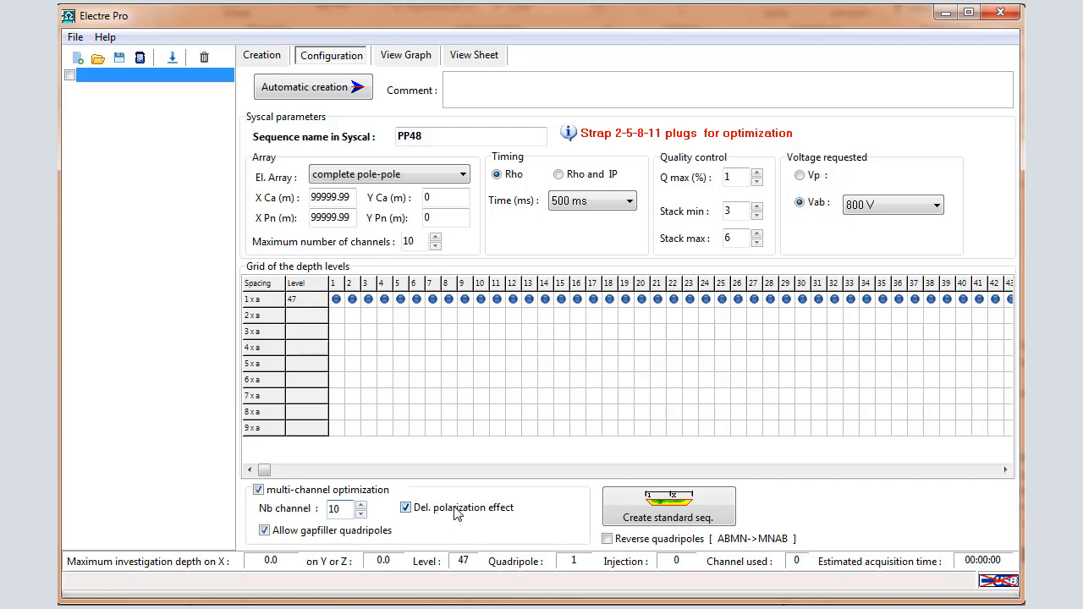
left_click(710, 498)
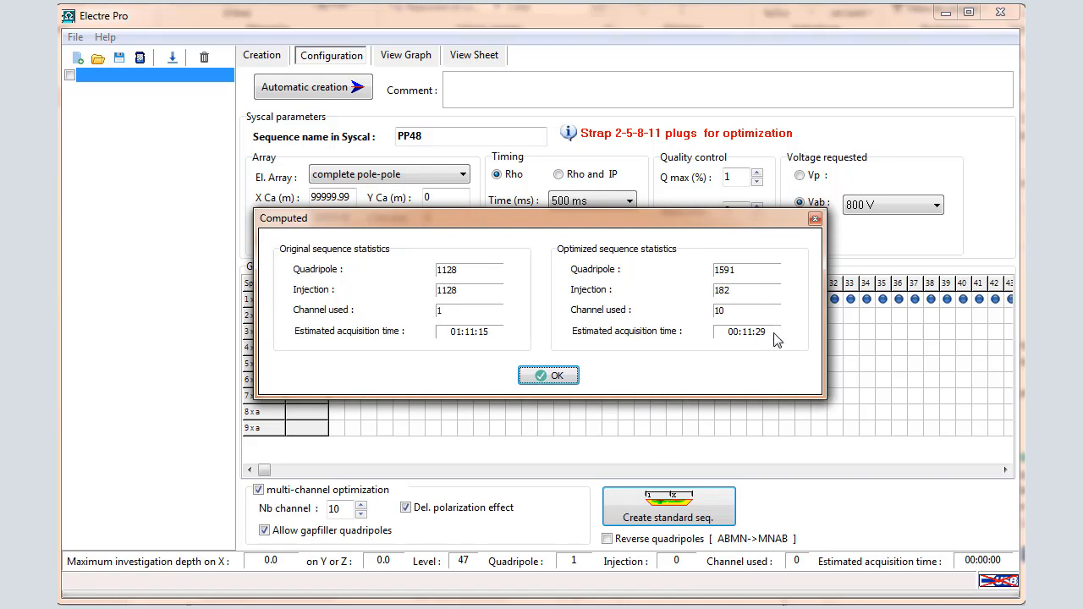
left_click(556, 376)
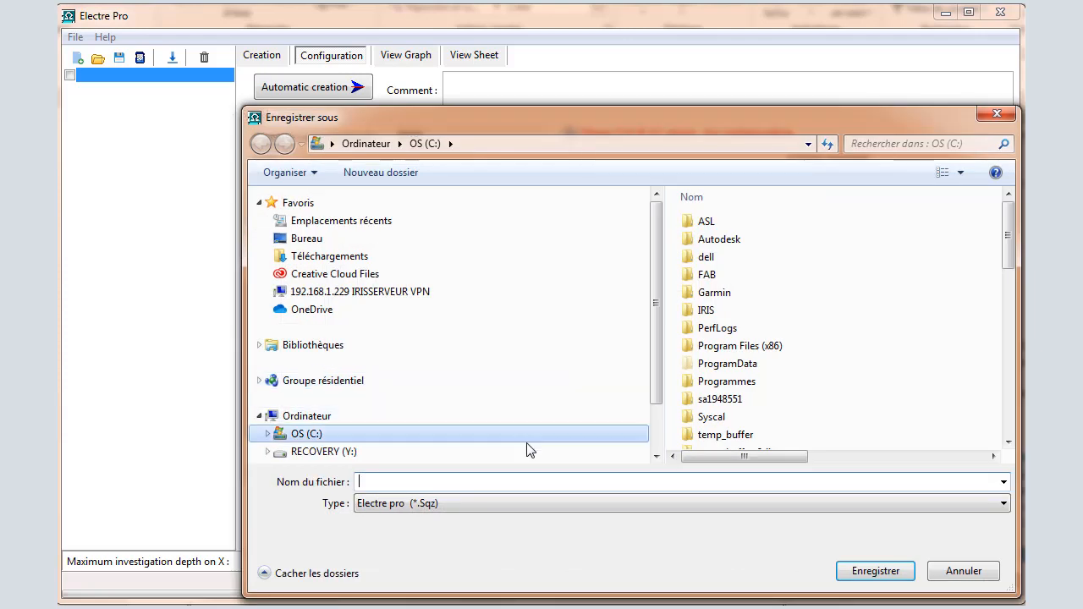
type("PP")
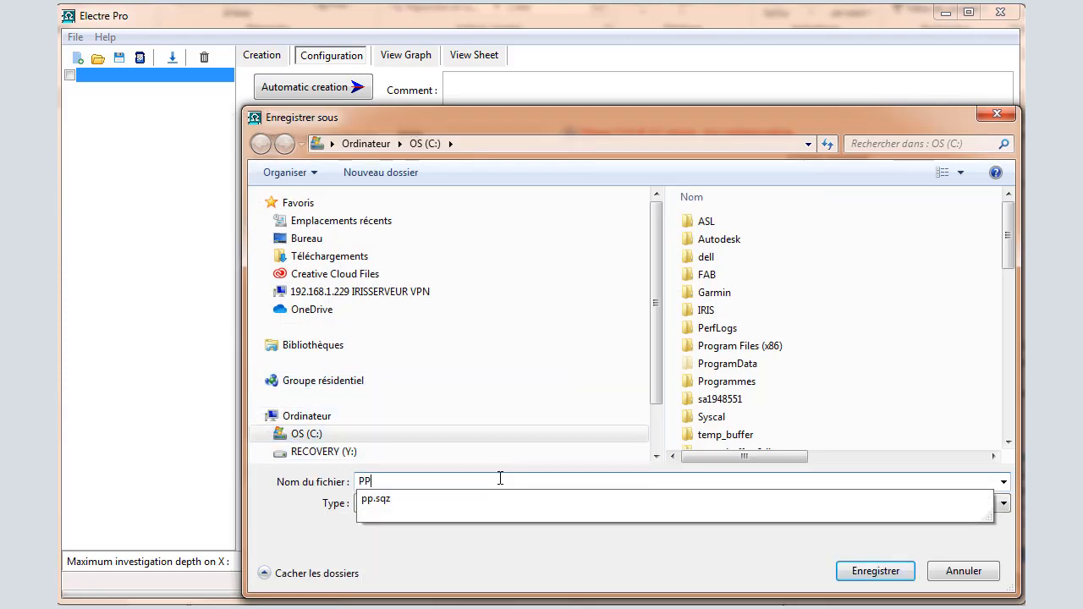
type("48")
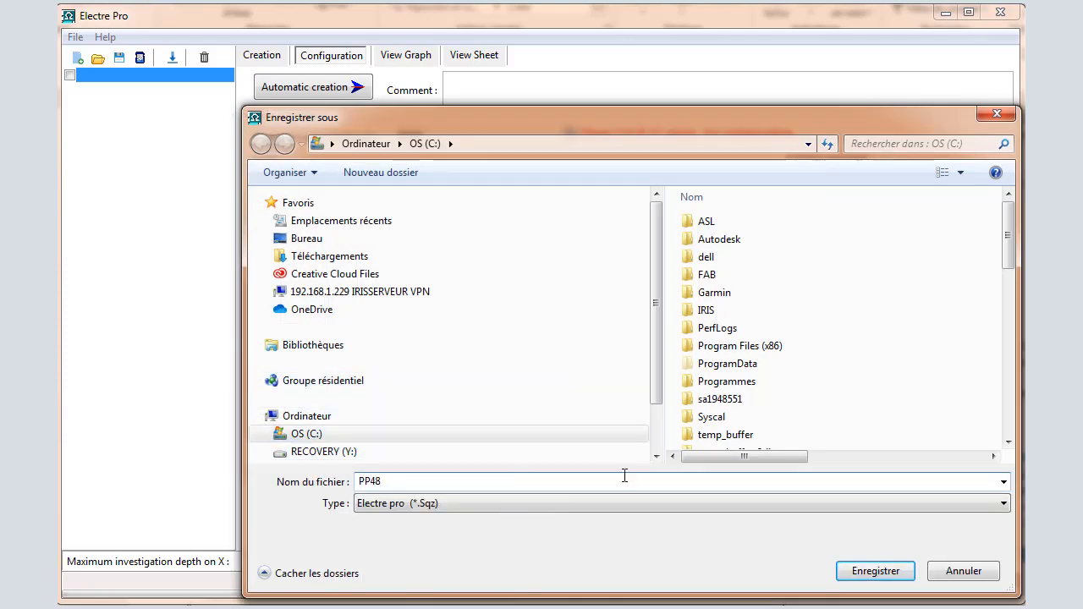
left_click(873, 571)
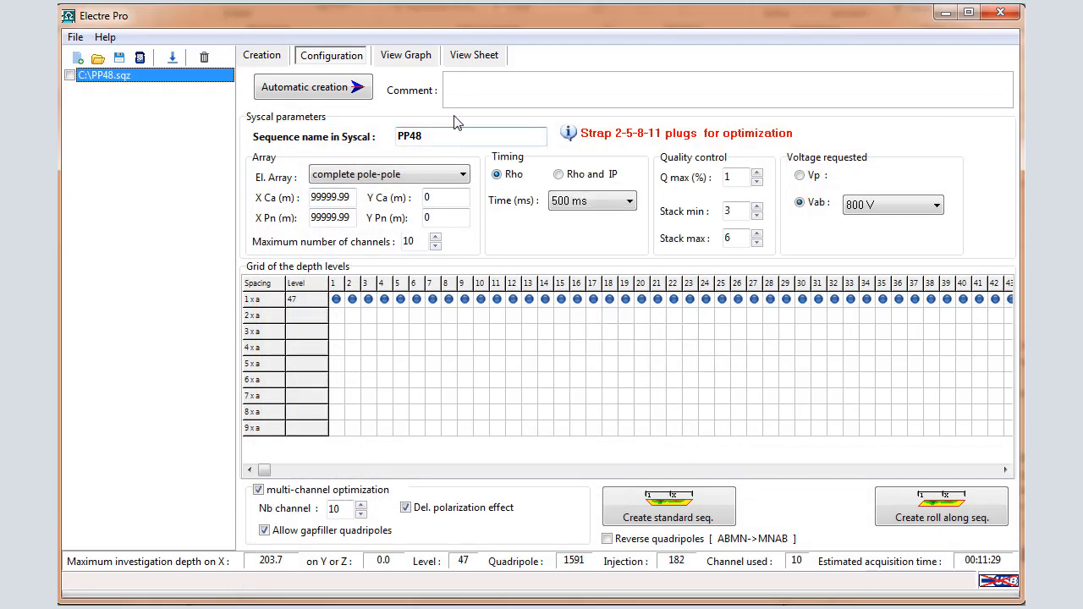
Step: Examine the sequence's depth graph and its node coordinate and quadripole tables from first to last row
left_click(407, 56)
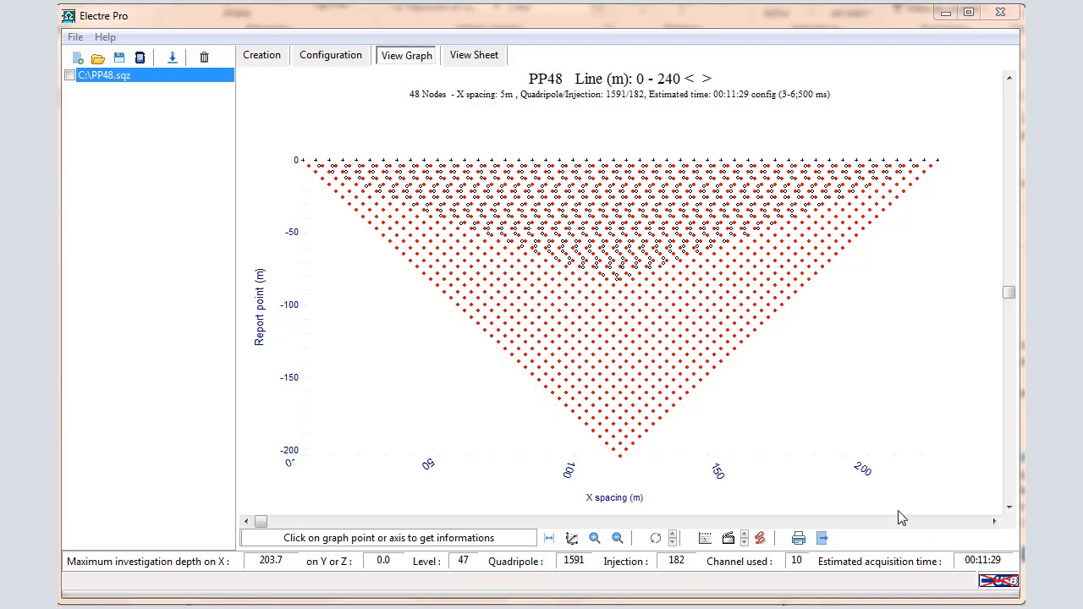
left_click(486, 61)
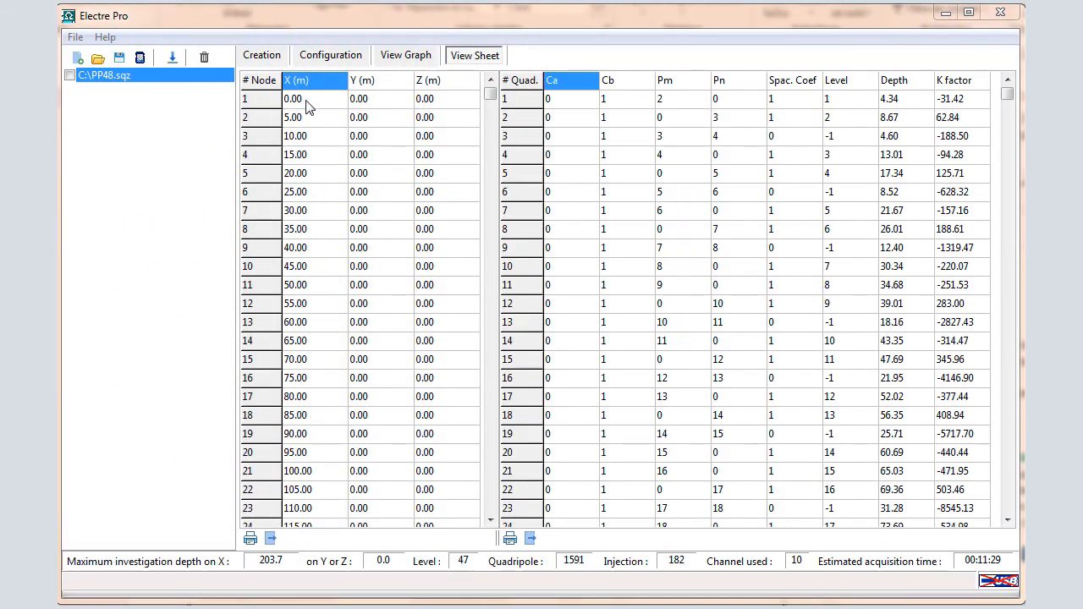
left_click_drag(488, 99, 489, 539)
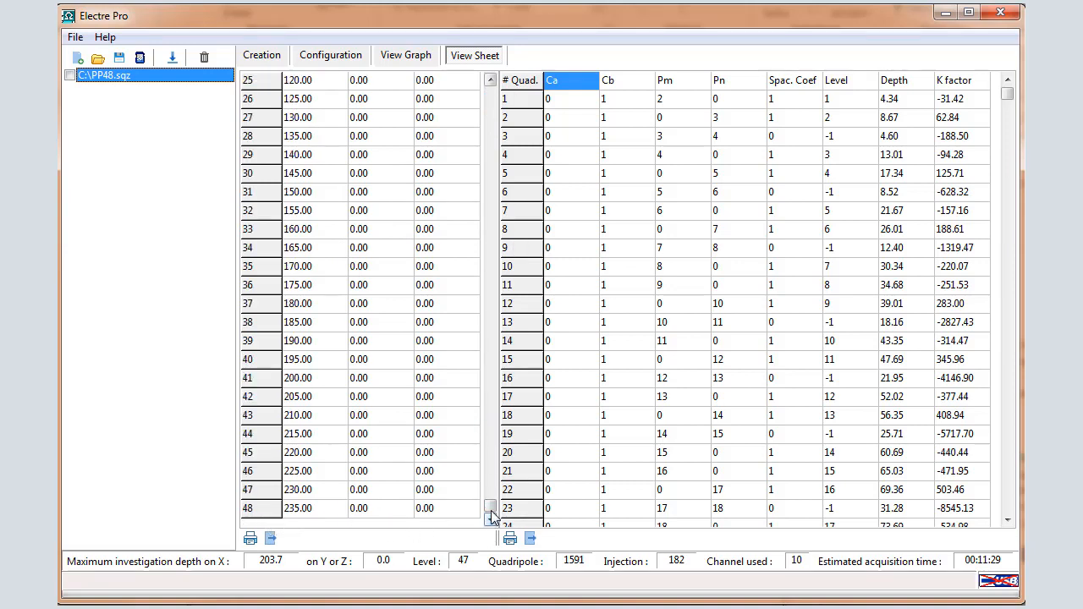
left_click_drag(490, 511, 486, 91)
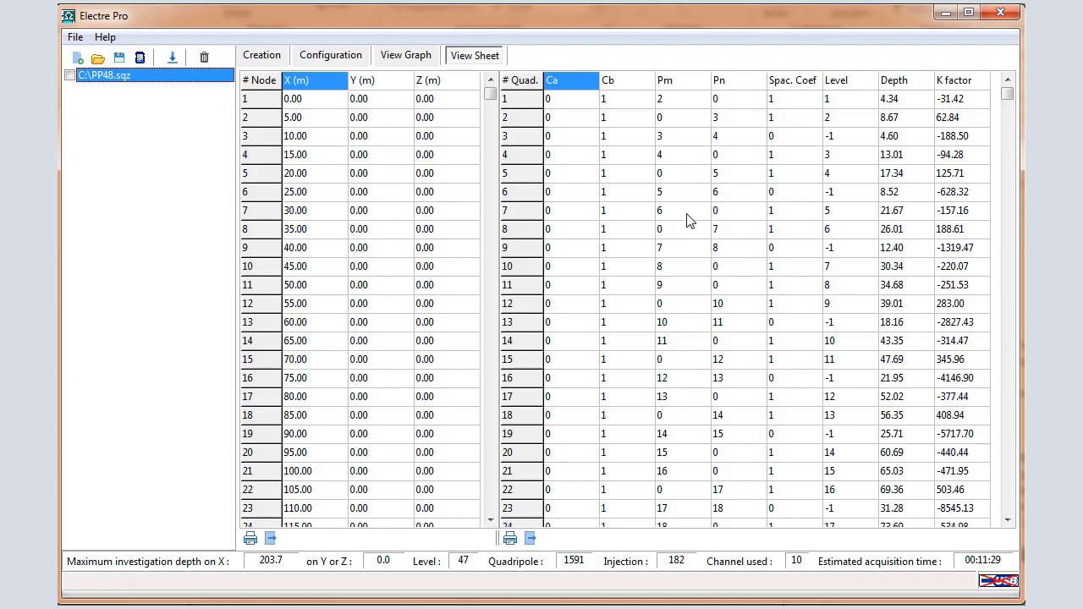
left_click_drag(1007, 130, 1007, 512)
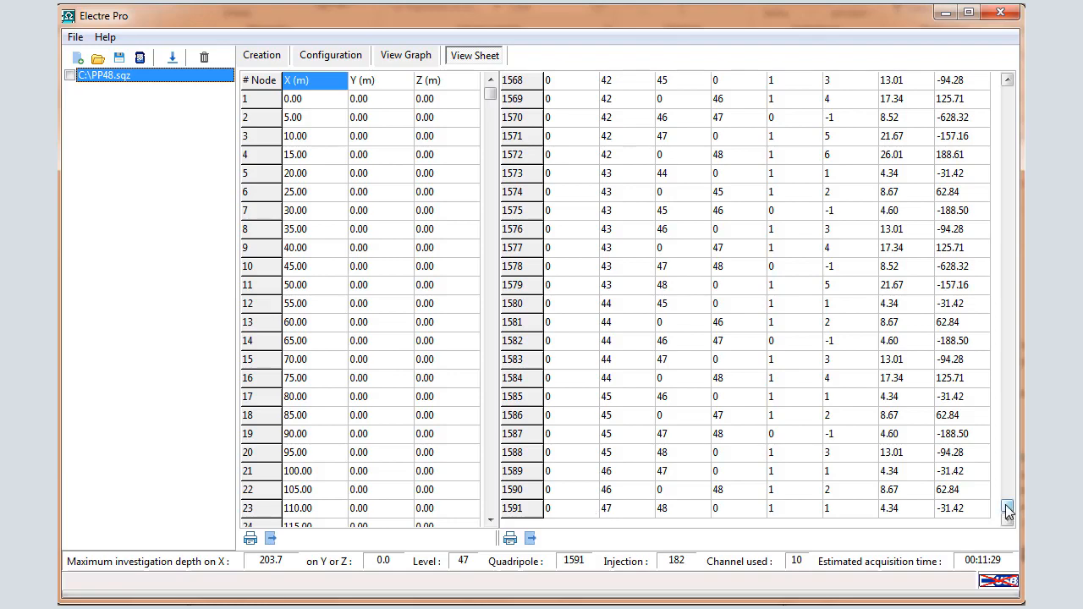
left_click_drag(1015, 328, 1015, 90)
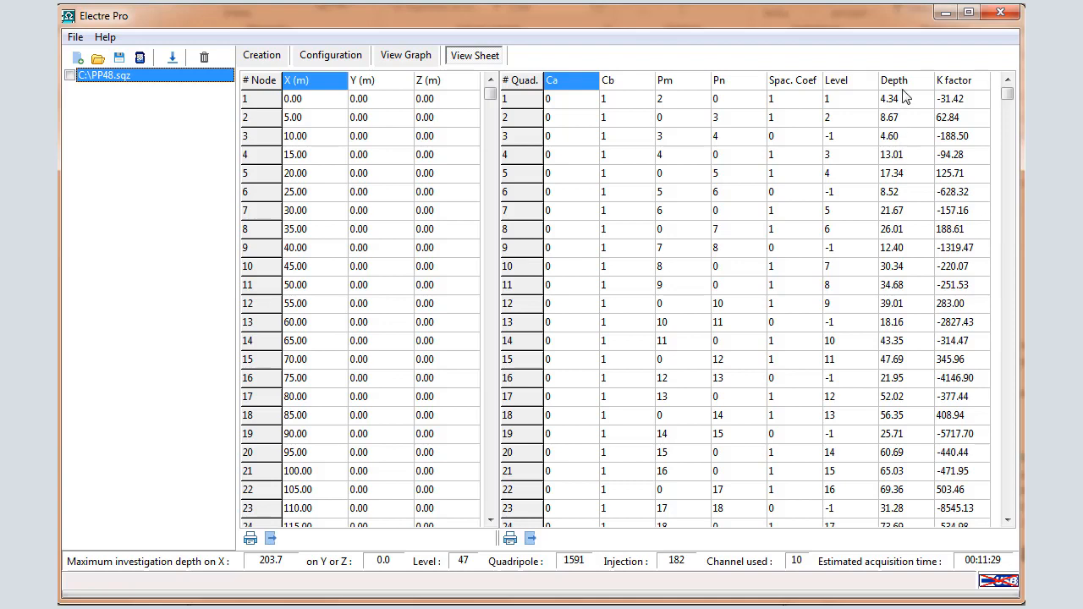
left_click(530, 539)
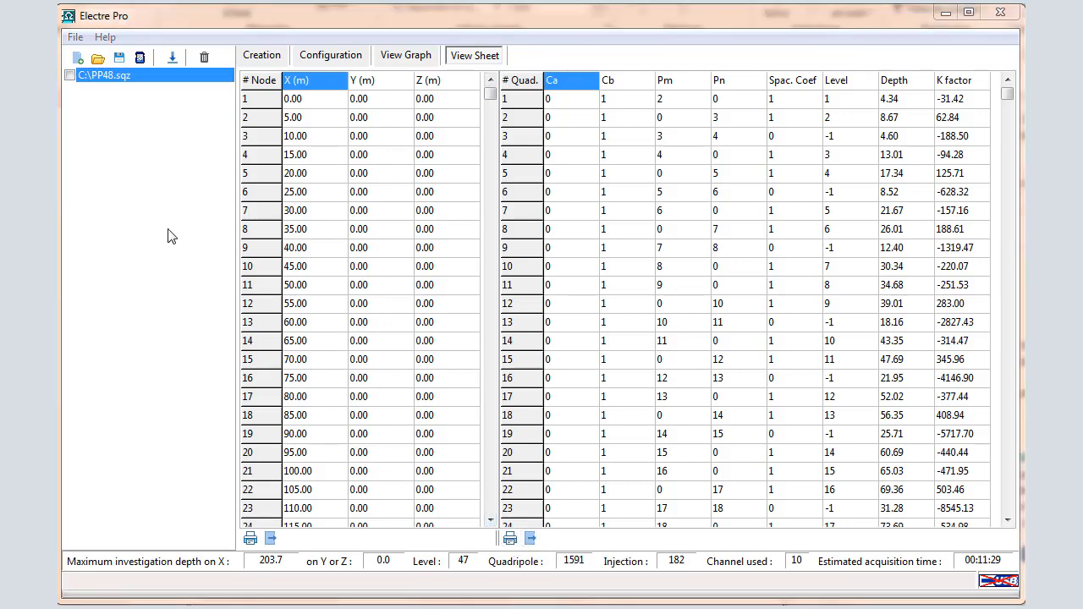
Step: Check the PP48.sqz sequence in the file list and start uploading it to the Syscal unit
left_click(71, 76)
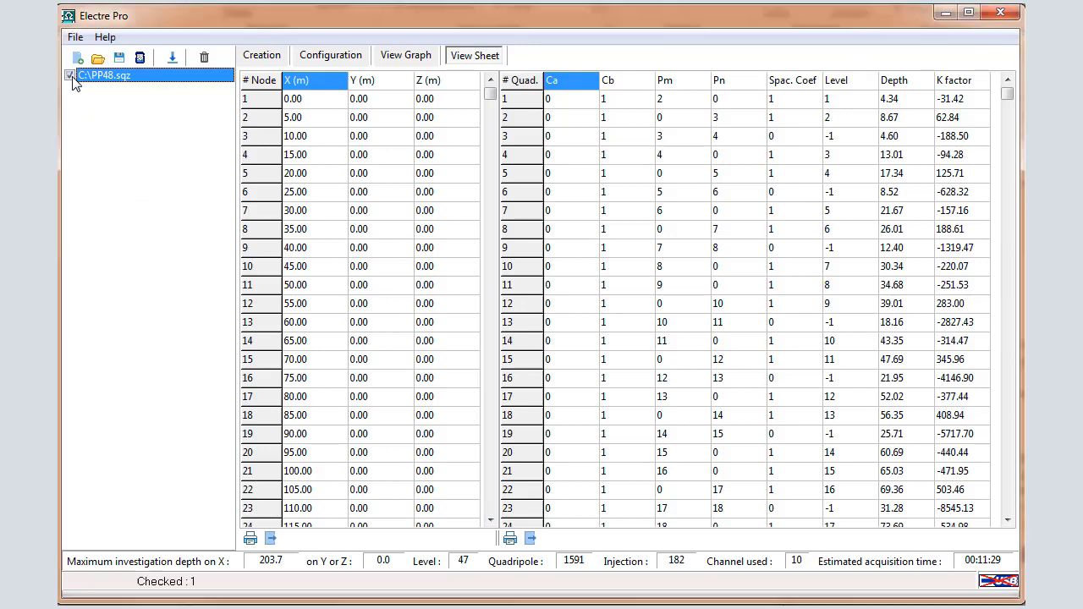
left_click(75, 37)
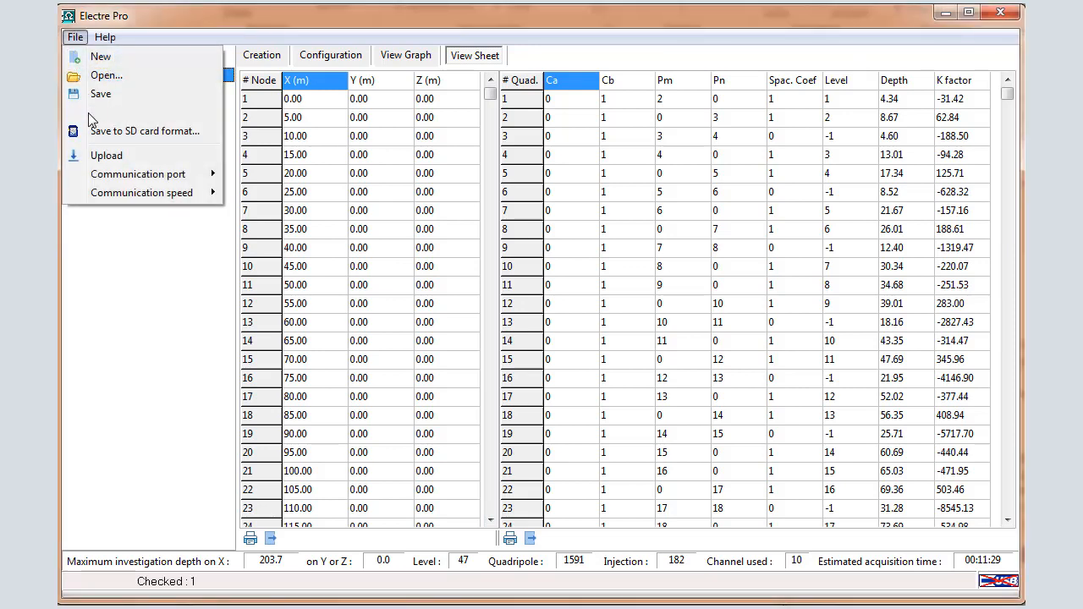
mouse_move(100, 175)
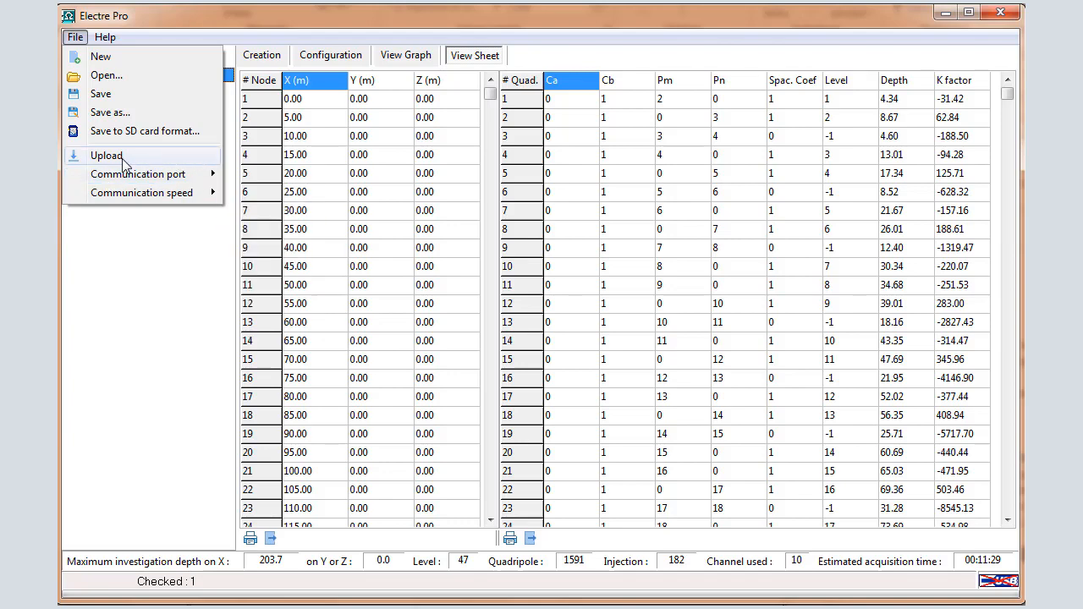
left_click(172, 155)
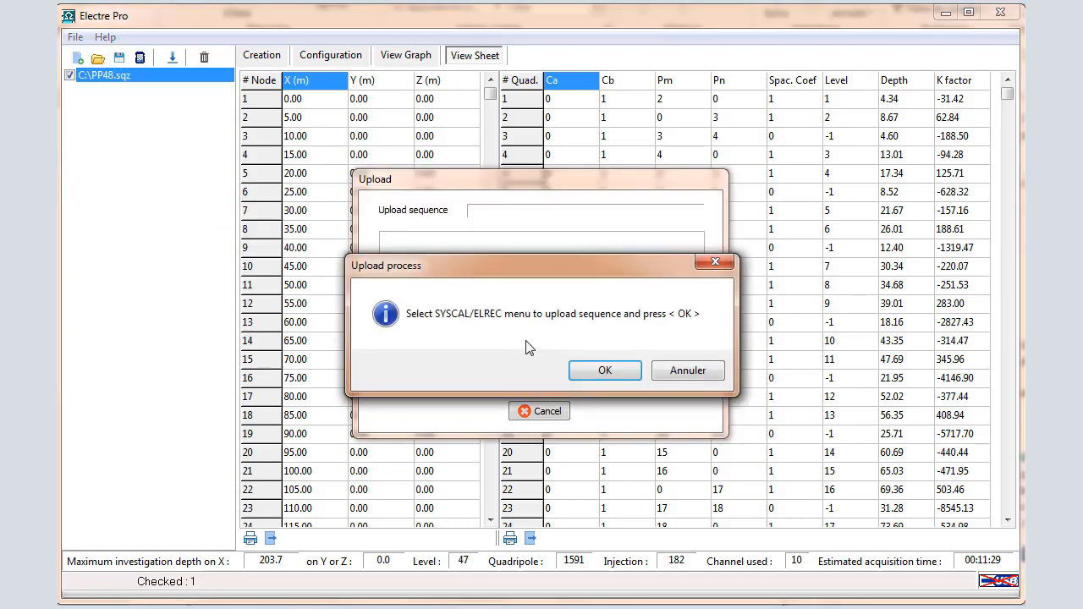
left_click(607, 371)
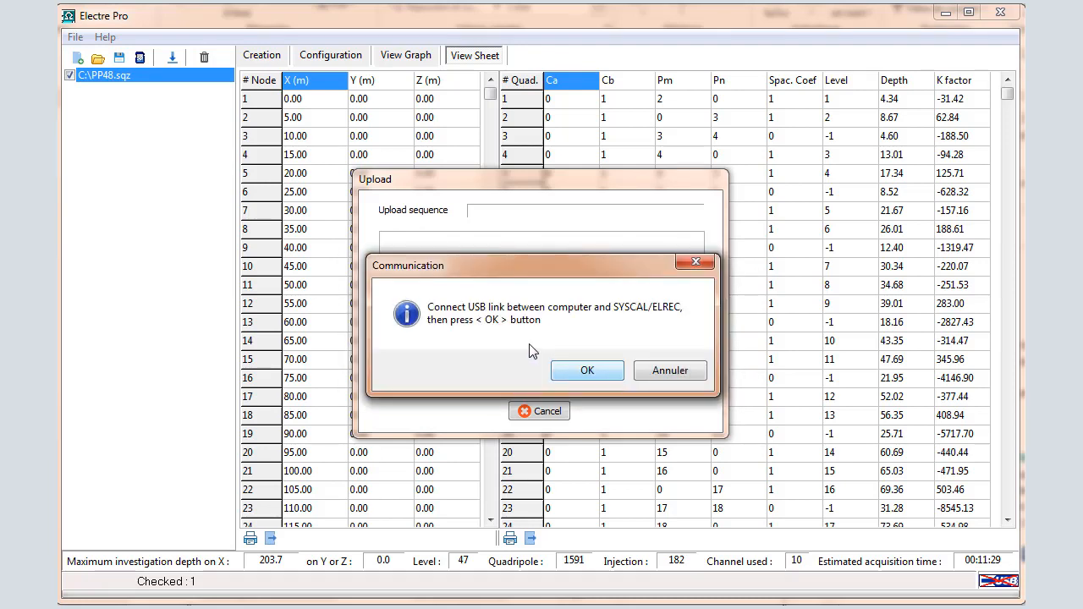